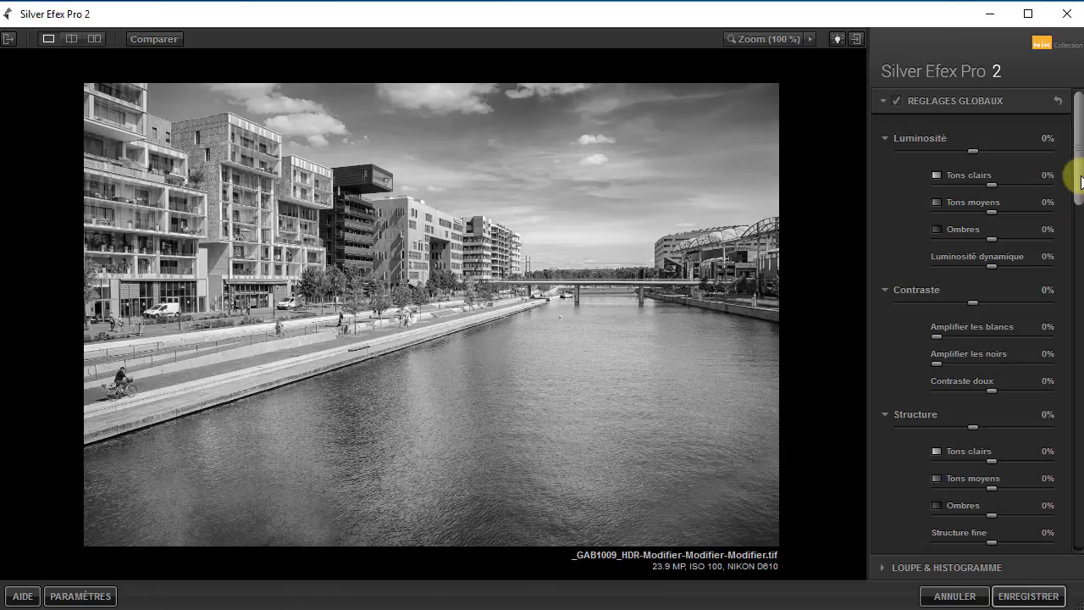
Collapse the Réglages globaux, Types de film, Filtre couleur and Réglages de finition sections, keeping only Réglages sélectifs expanded.
left_click_drag(1082, 187, 1081, 236)
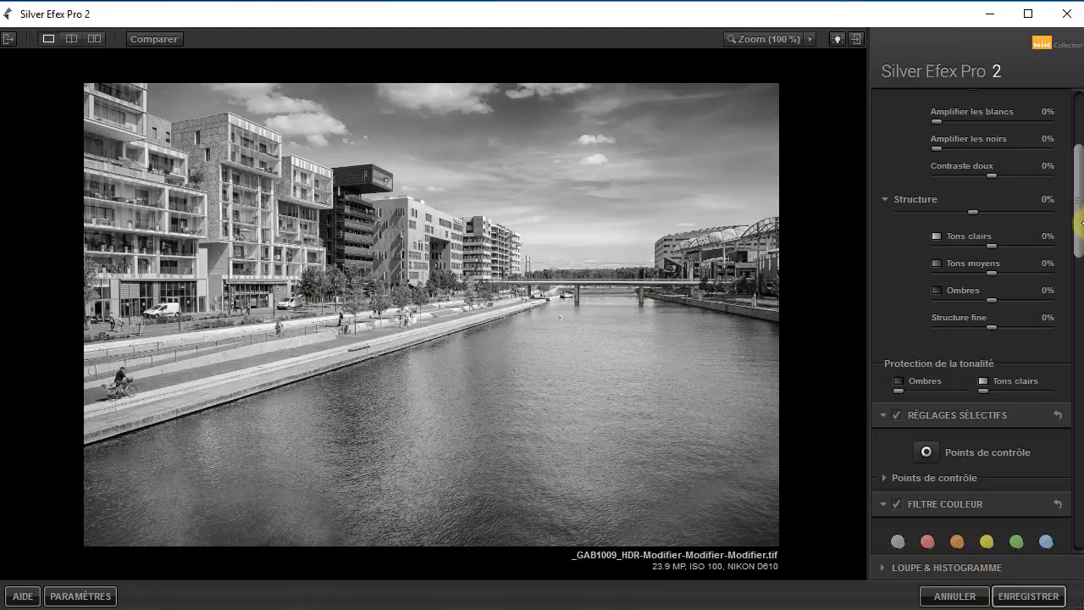
left_click_drag(1075, 210, 1073, 151)
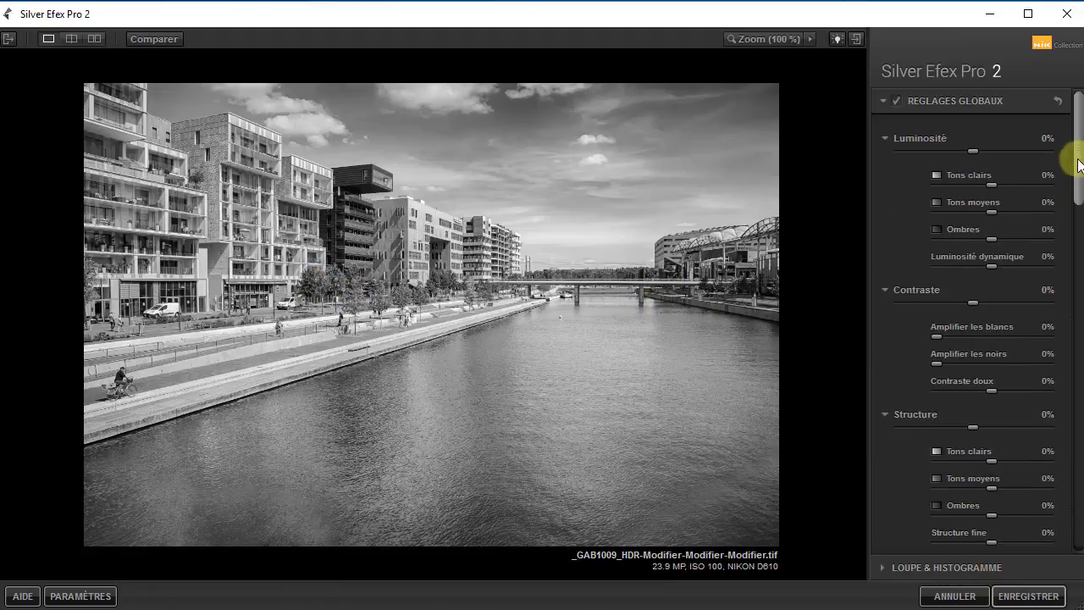
left_click(883, 102)
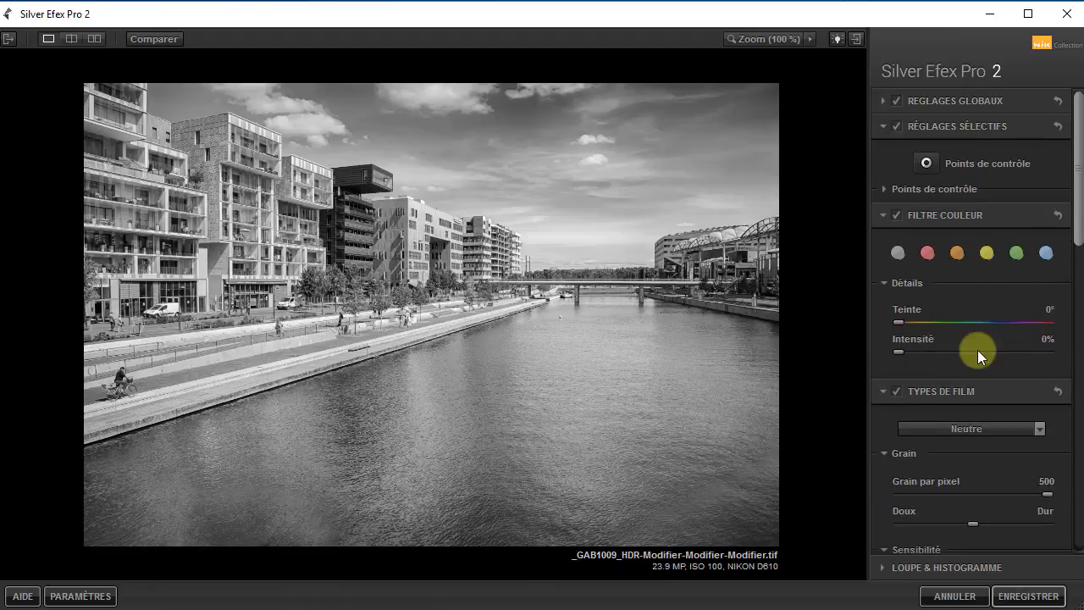
left_click(883, 391)
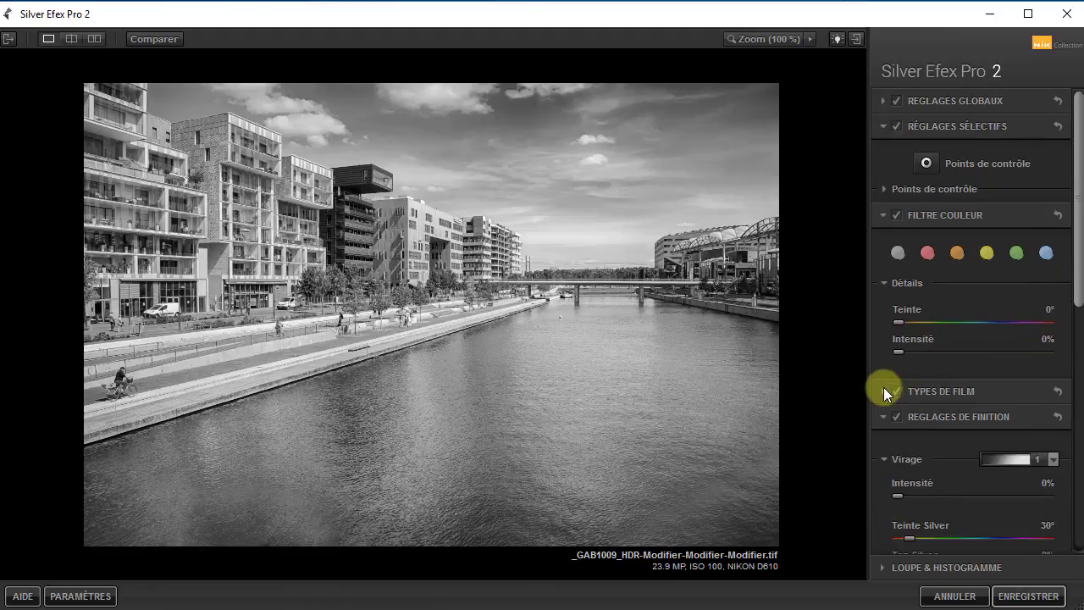
left_click(882, 215)
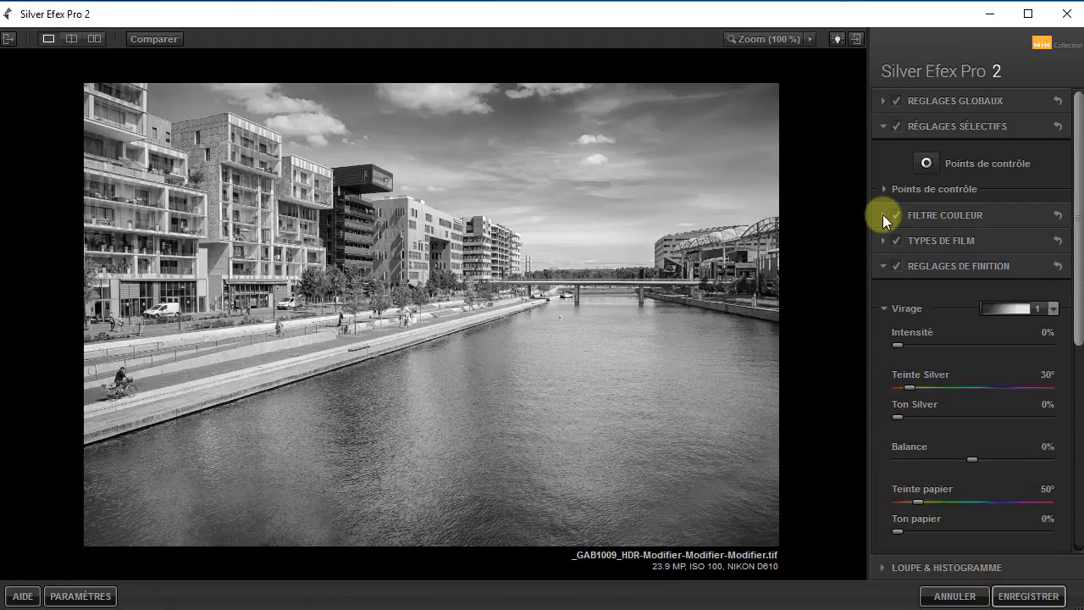
left_click(882, 268)
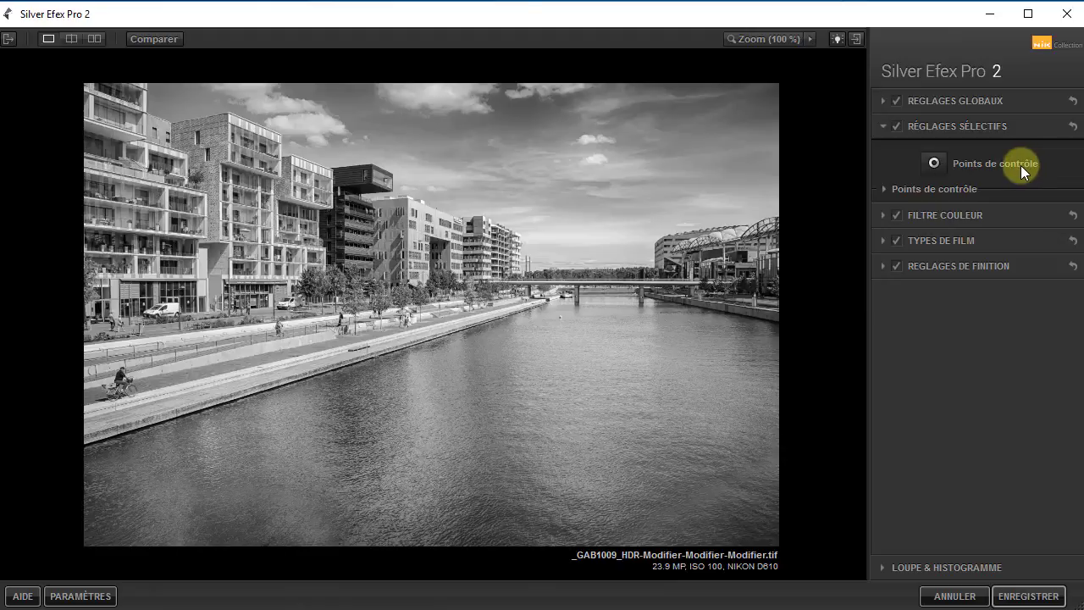
Add a control point in the middle of the sky, expand its full slider set and leave Colorisation sélective at 0%.
left_click(935, 161)
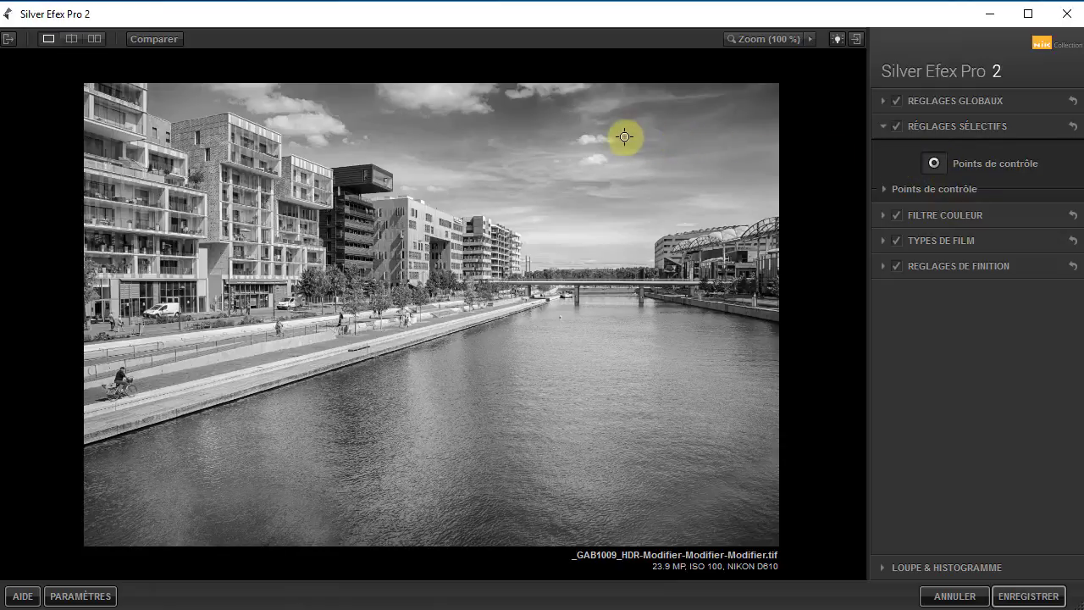
left_click(554, 156)
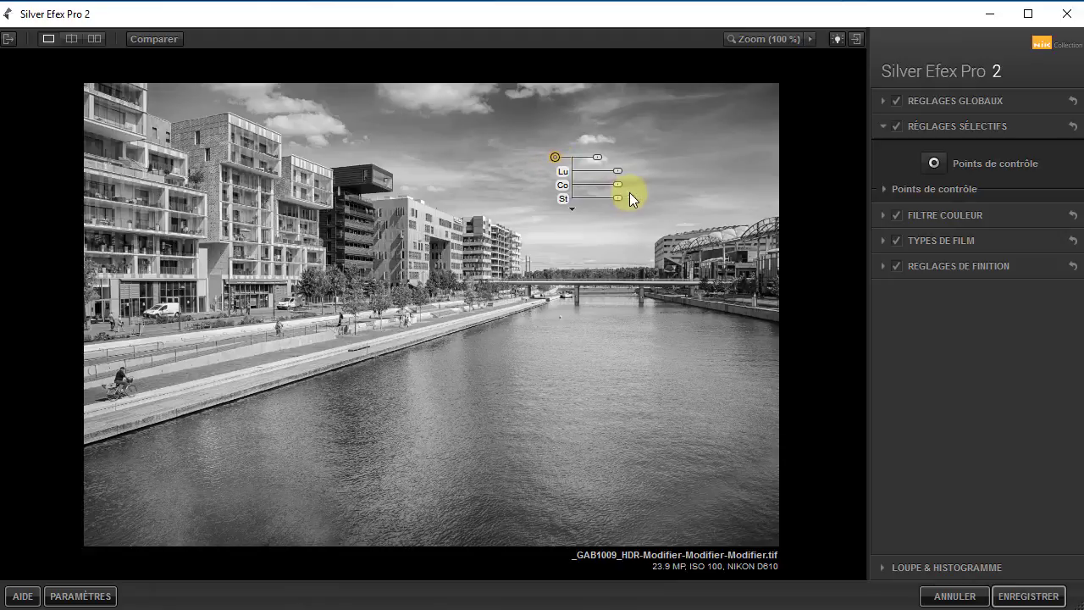
left_click(571, 209)
left_click_drag(571, 210, 582, 212)
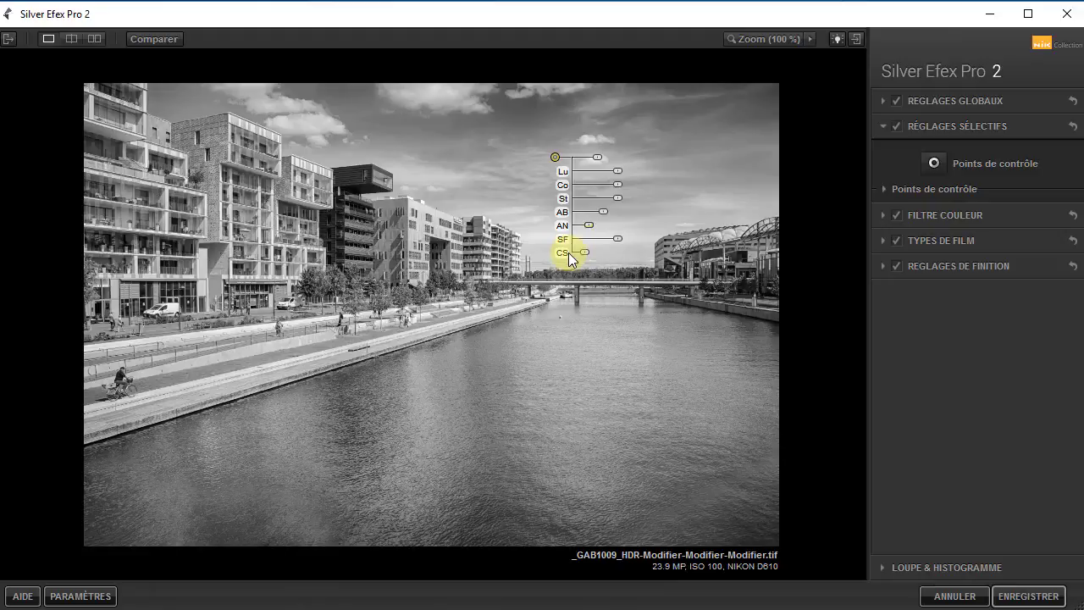
left_click_drag(585, 253, 585, 252)
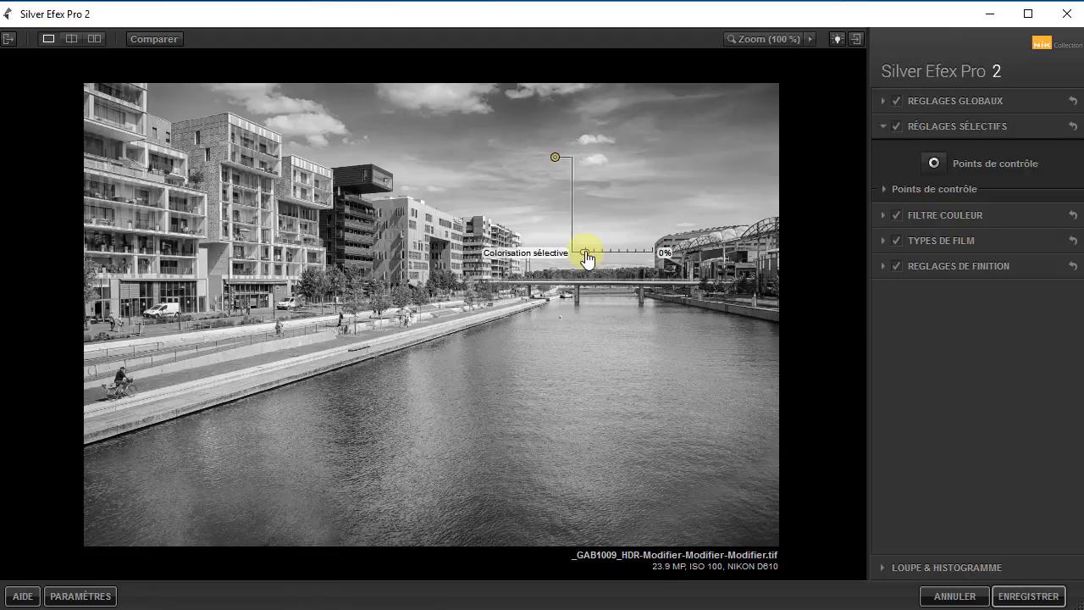
left_click_drag(587, 255, 585, 251)
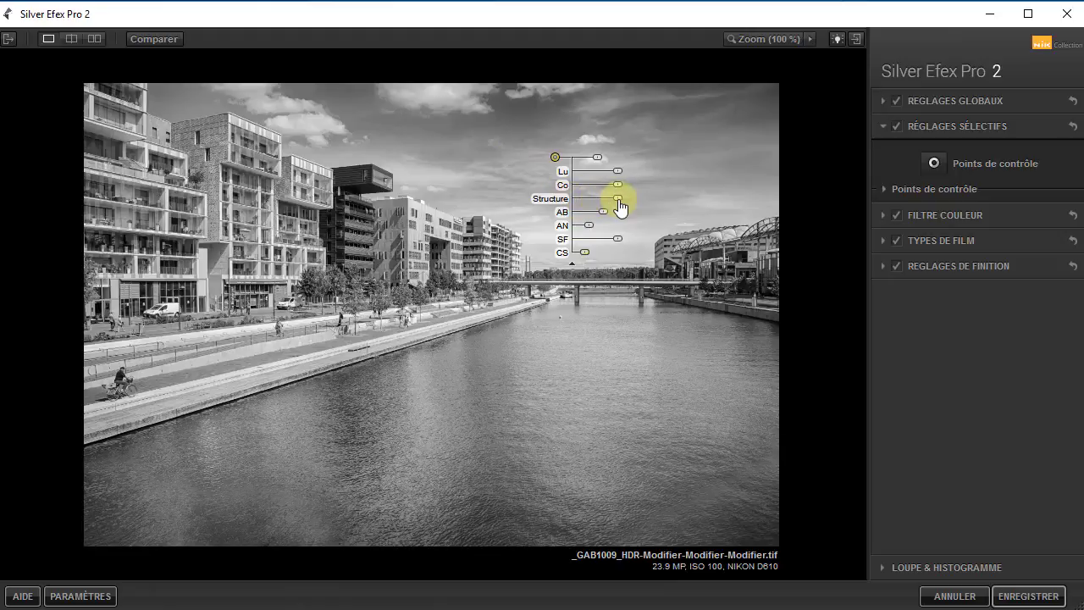
Raise Structure, Amplifier les blancs, Amplifier les noirs and Structure fine on the sky control point.
left_click_drag(617, 198, 645, 200)
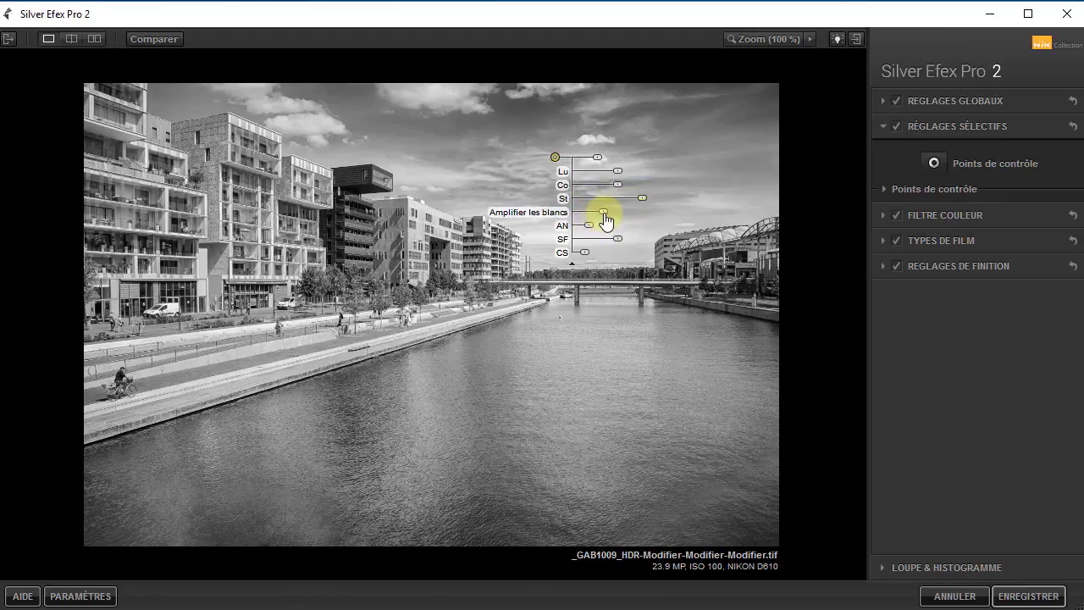
mouse_move(607, 219)
left_mouse_down()
mouse_move(627, 221)
mouse_move(593, 234)
mouse_move(603, 231)
left_mouse_up()
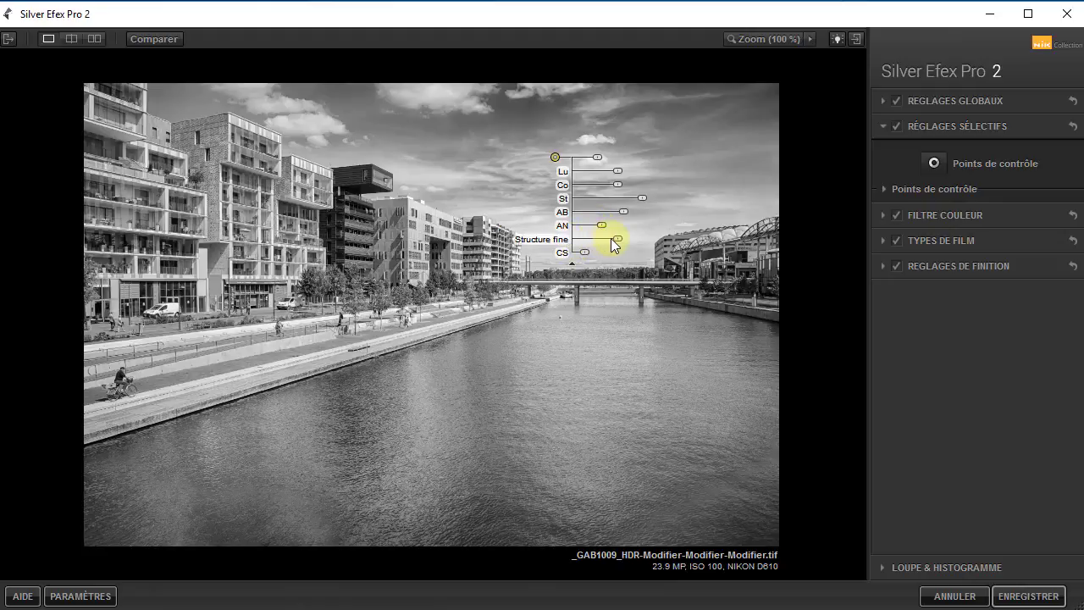
left_click_drag(618, 245, 629, 244)
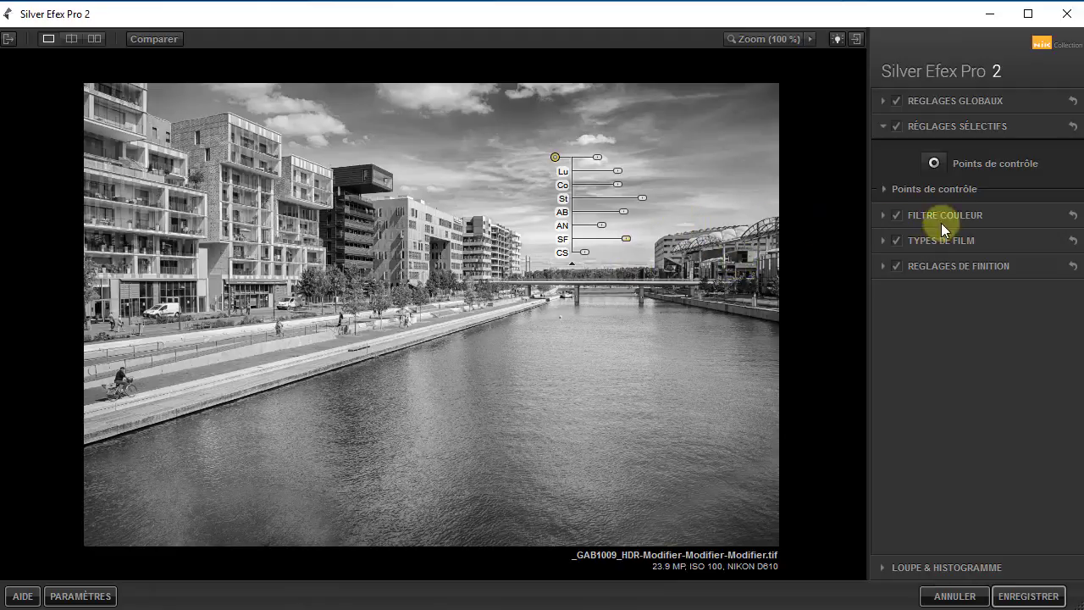
Duplicate the sky control point four times across the sky, sized 8% and 10%, using the selection masks to check coverage.
left_click(884, 188)
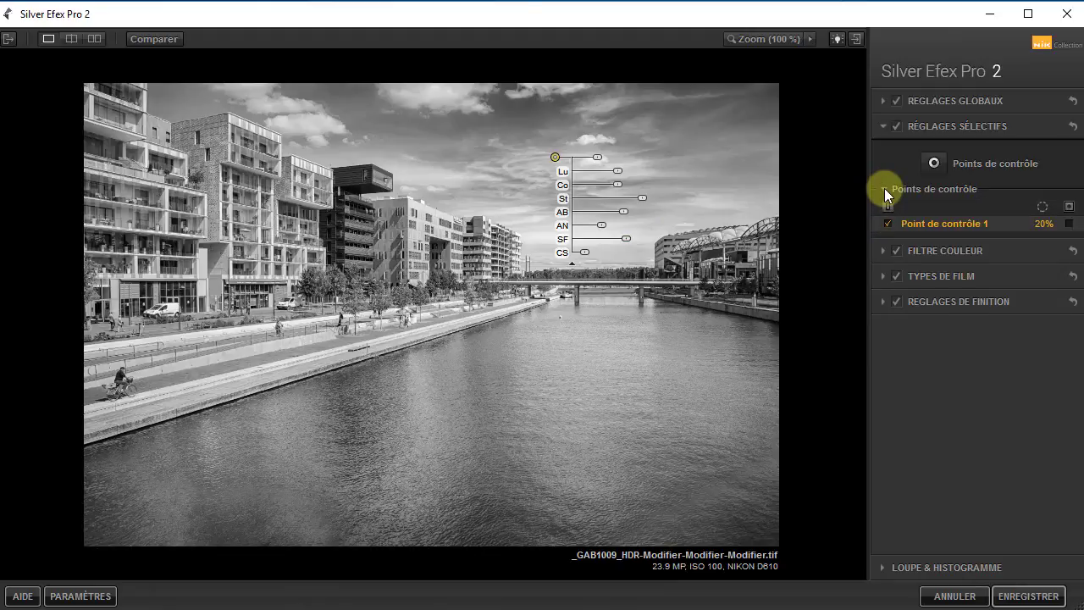
left_click(1070, 224)
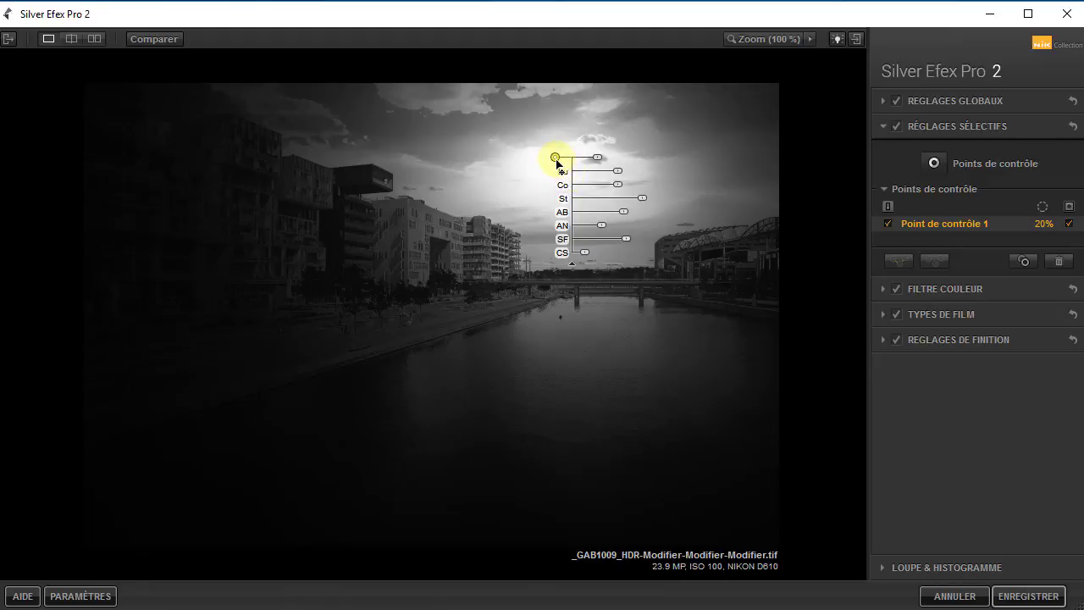
left_click_drag(557, 161, 750, 164)
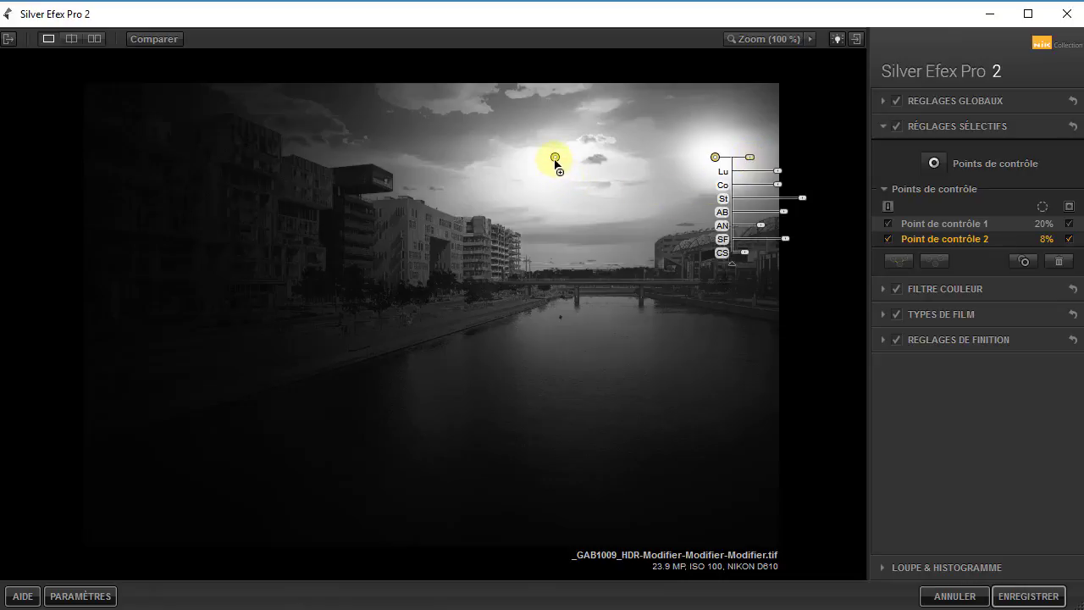
left_click_drag(555, 159, 343, 123)
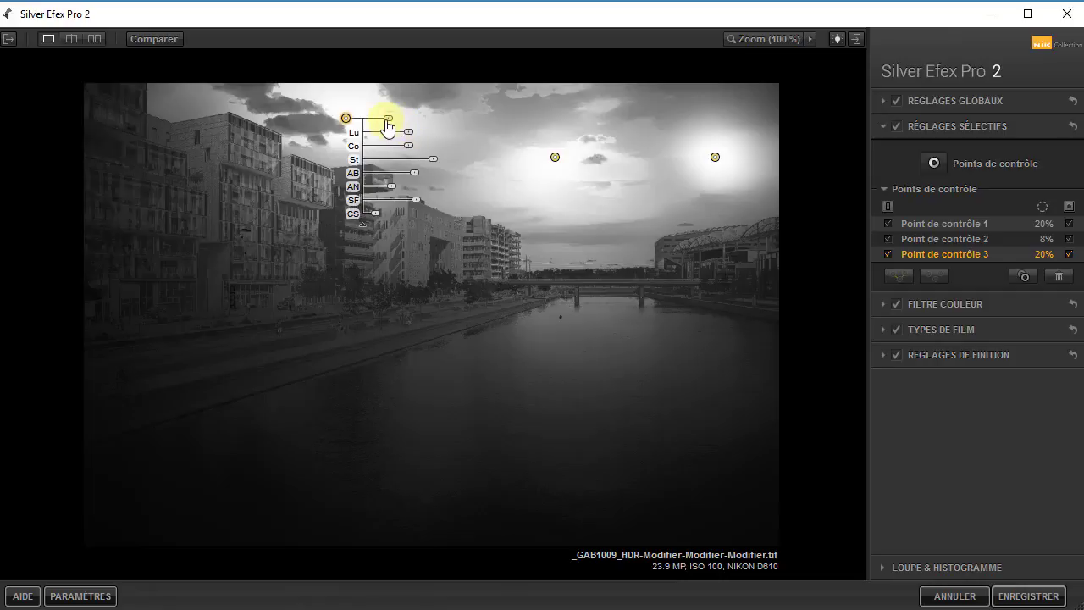
left_click_drag(388, 127, 386, 127)
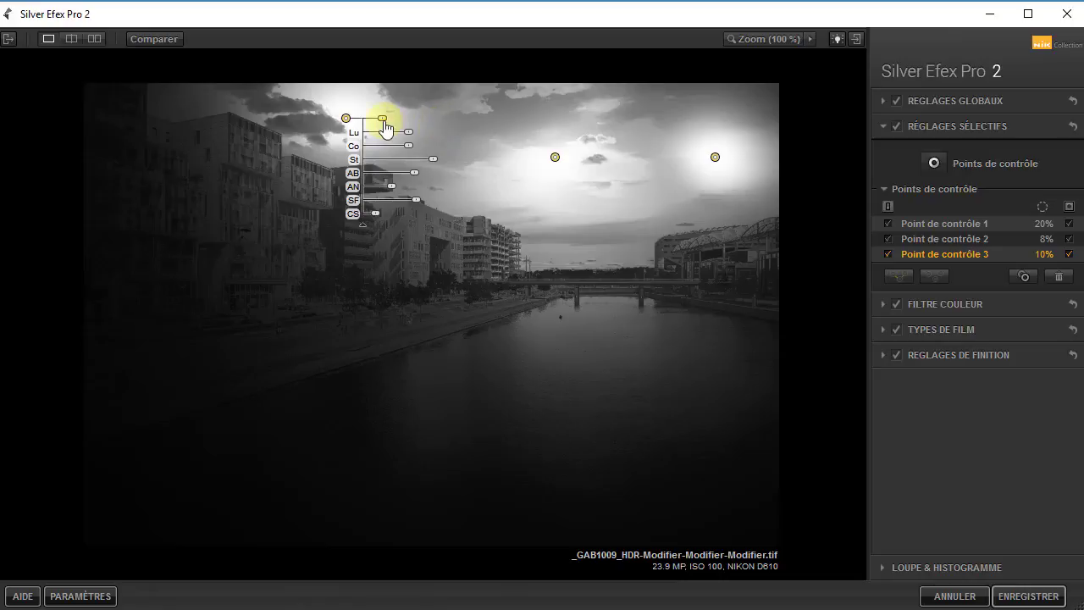
left_click_drag(346, 118, 728, 110)
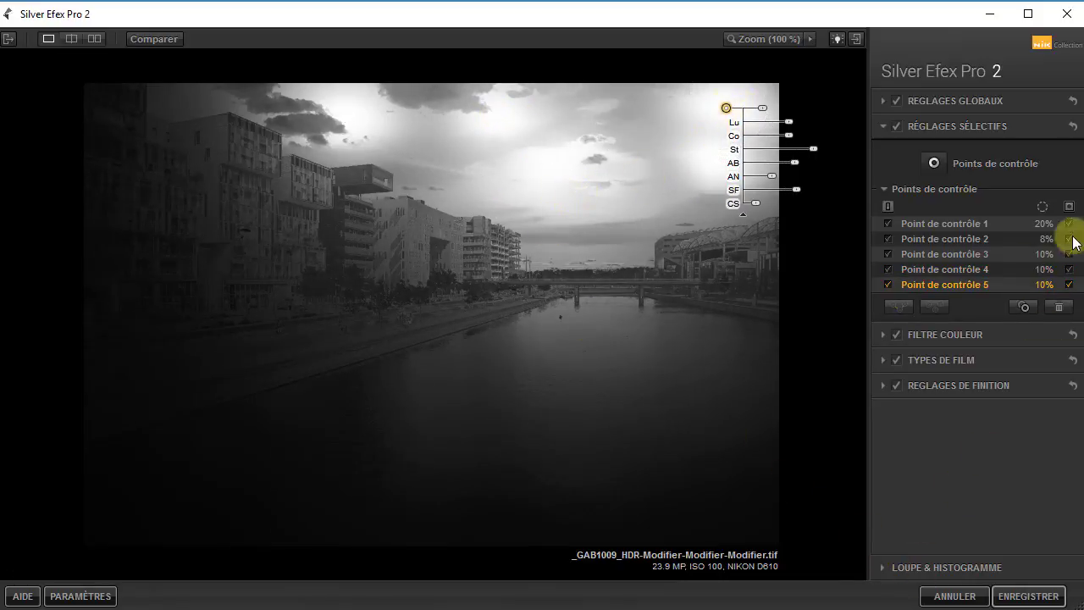
left_click(1069, 210)
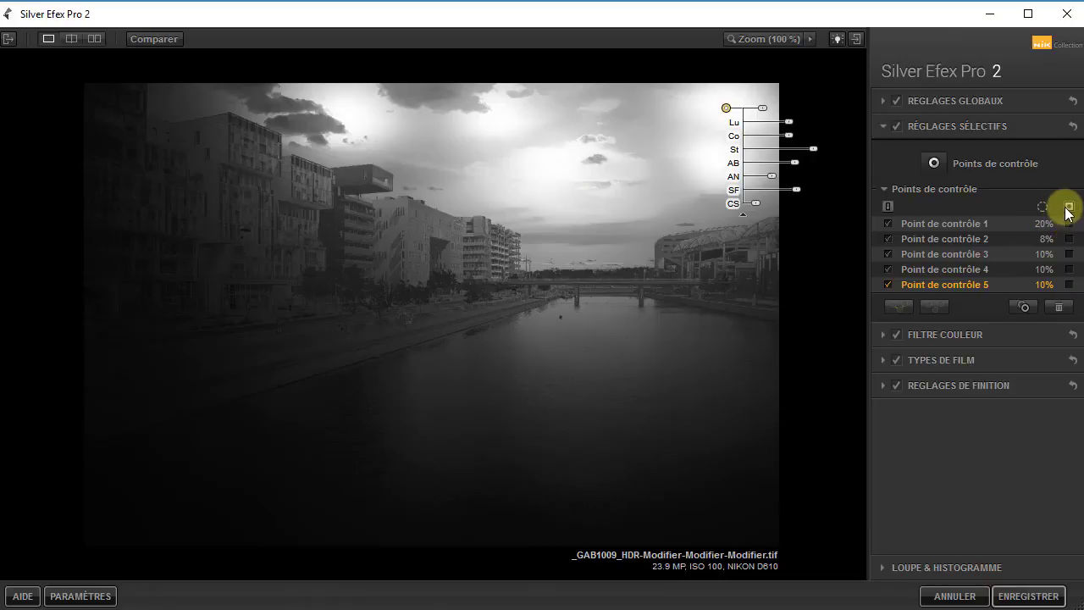
left_click(1069, 208)
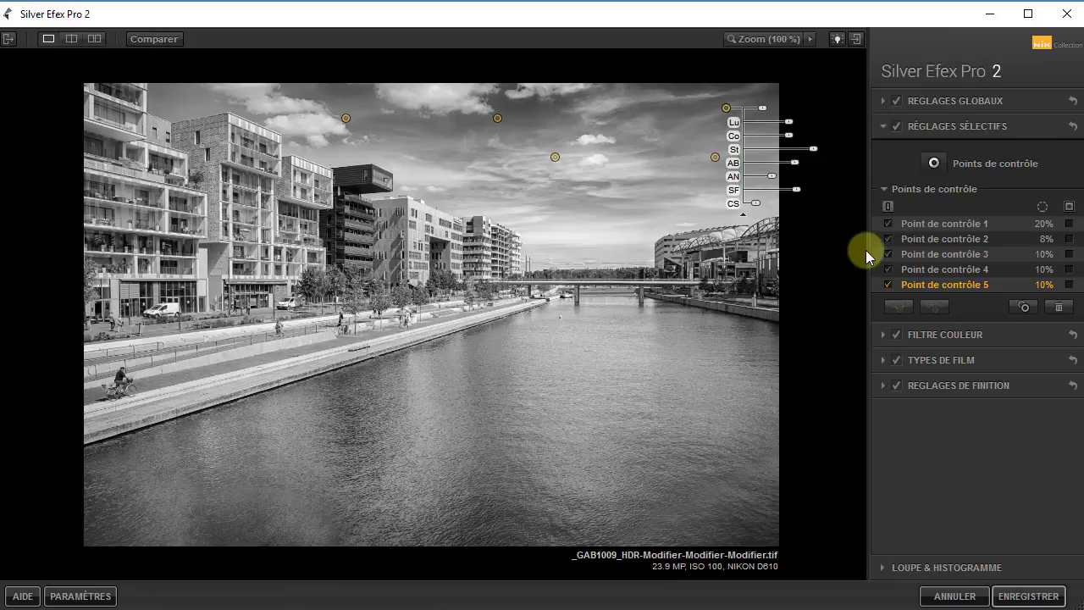
Add a control point on the water with raised Structure, Luminosité and Amplifier les noirs, and Colorisation sélective at 75%.
left_click(934, 165)
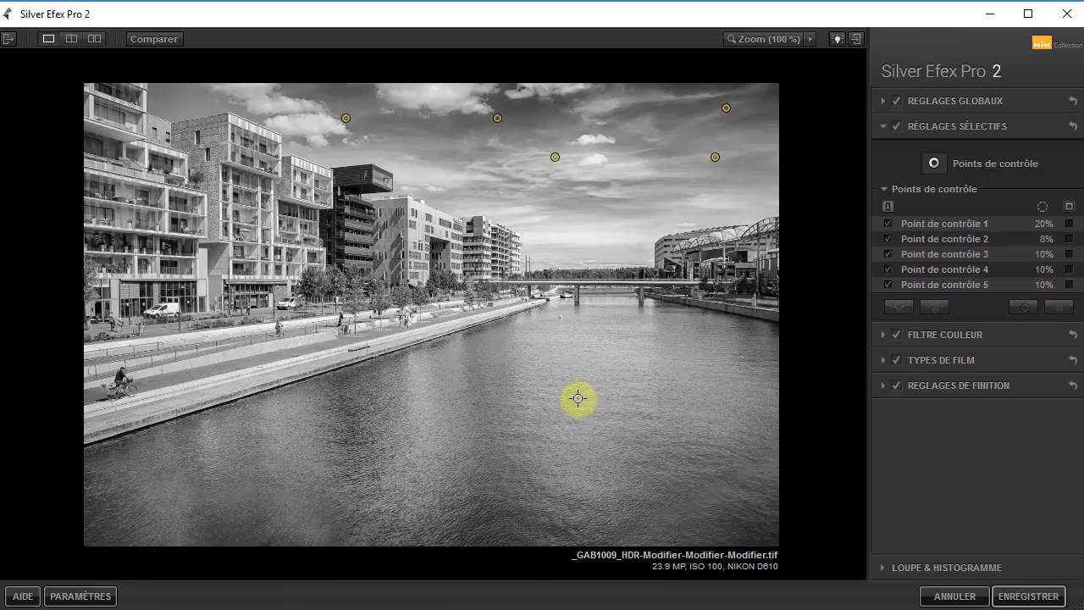
left_click(577, 398)
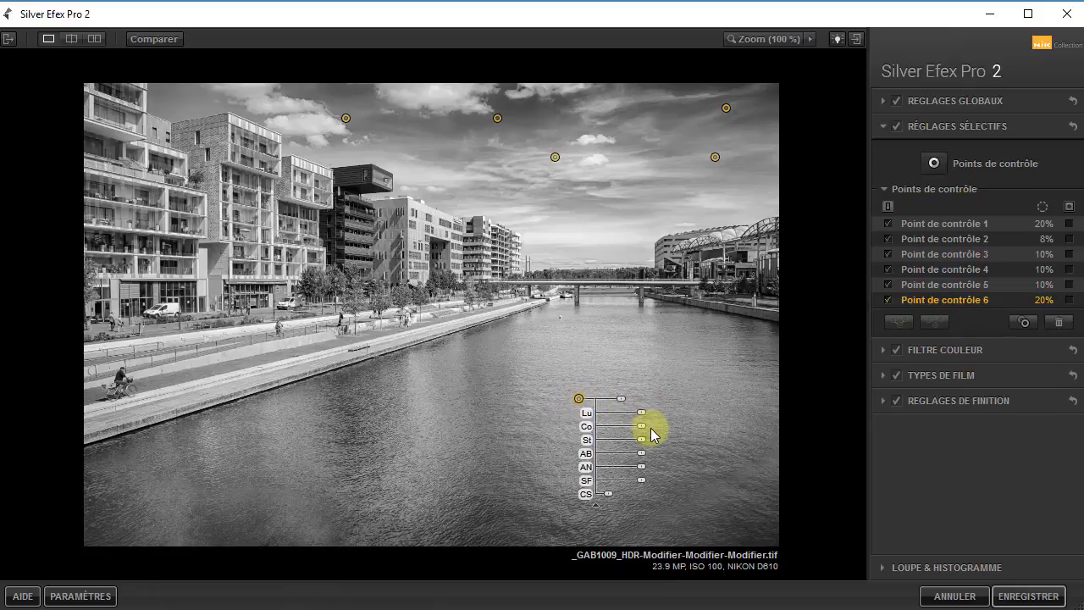
left_click_drag(646, 439, 667, 440)
left_click_drag(641, 413, 644, 419)
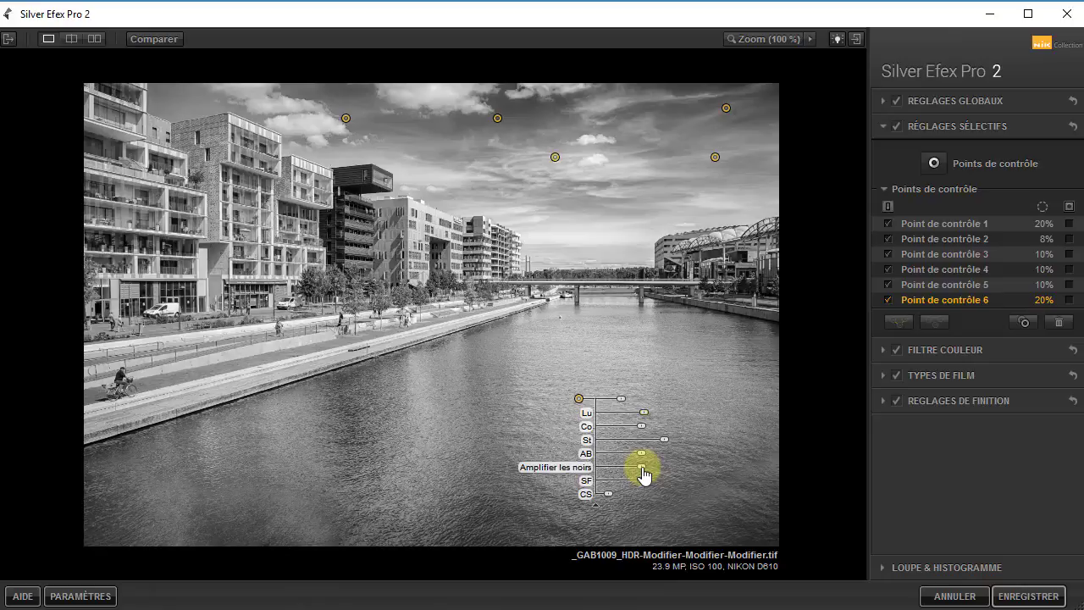
left_click_drag(643, 471, 650, 475)
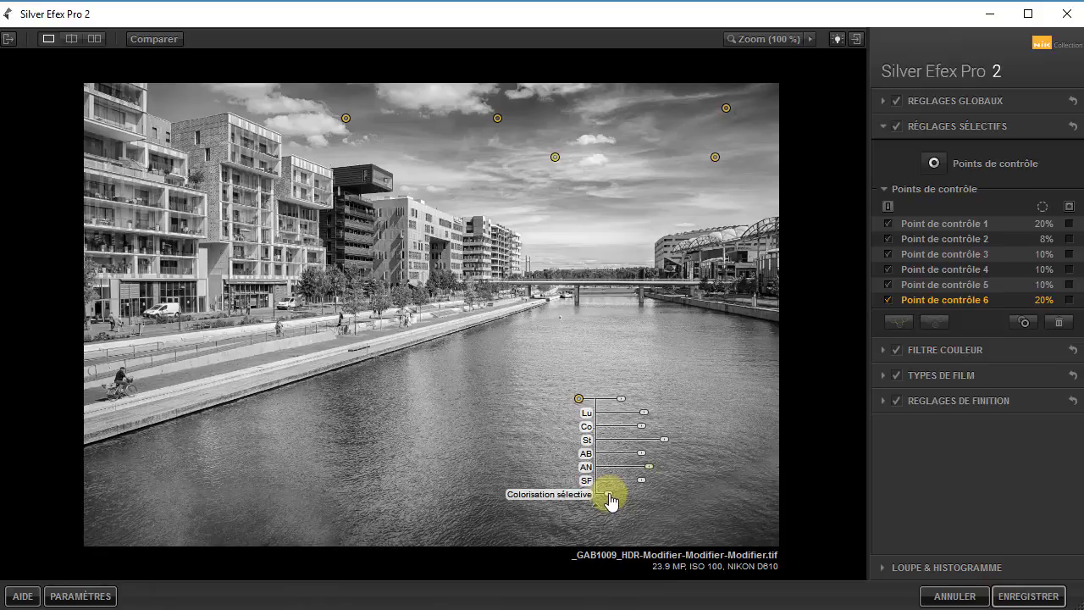
left_click_drag(610, 499, 661, 503)
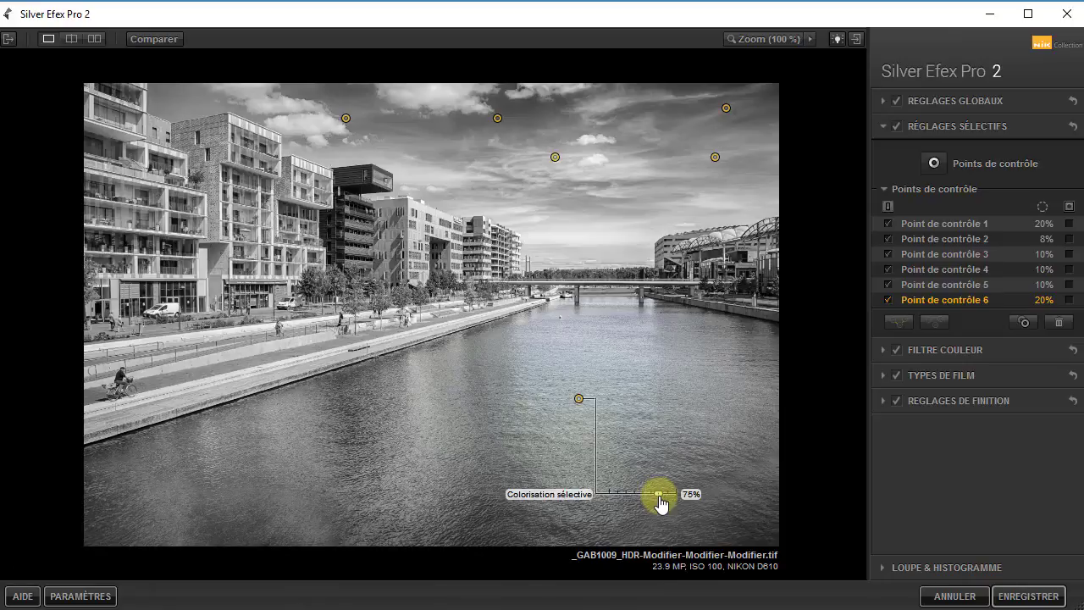
left_click_drag(662, 503, 663, 504)
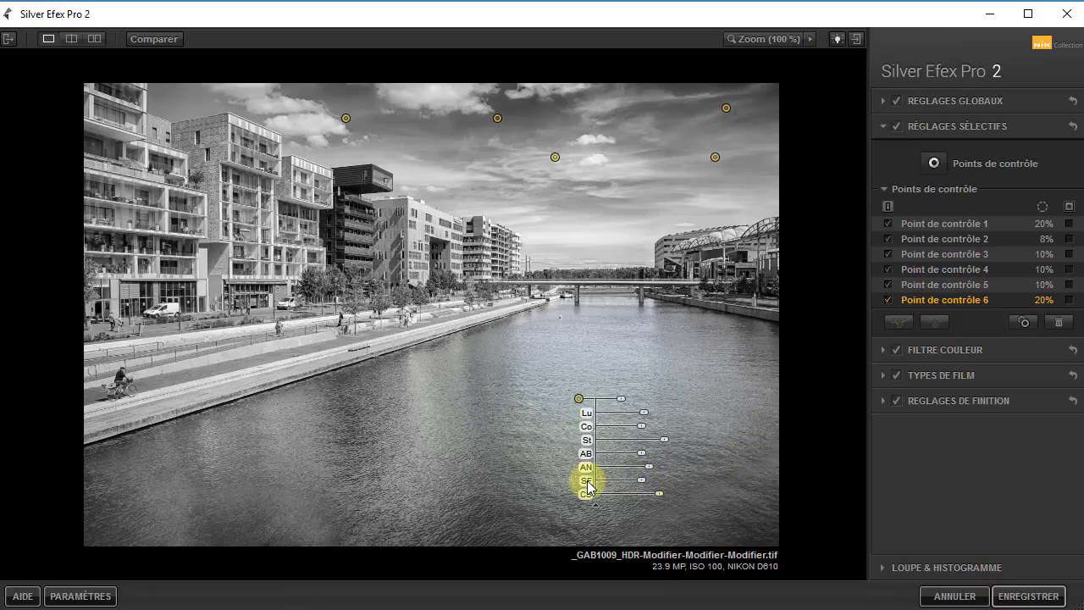
With the mask shown, enlarge the water control point to 25% and duplicate it at 18% on both sides of the lower river.
left_click(1068, 300)
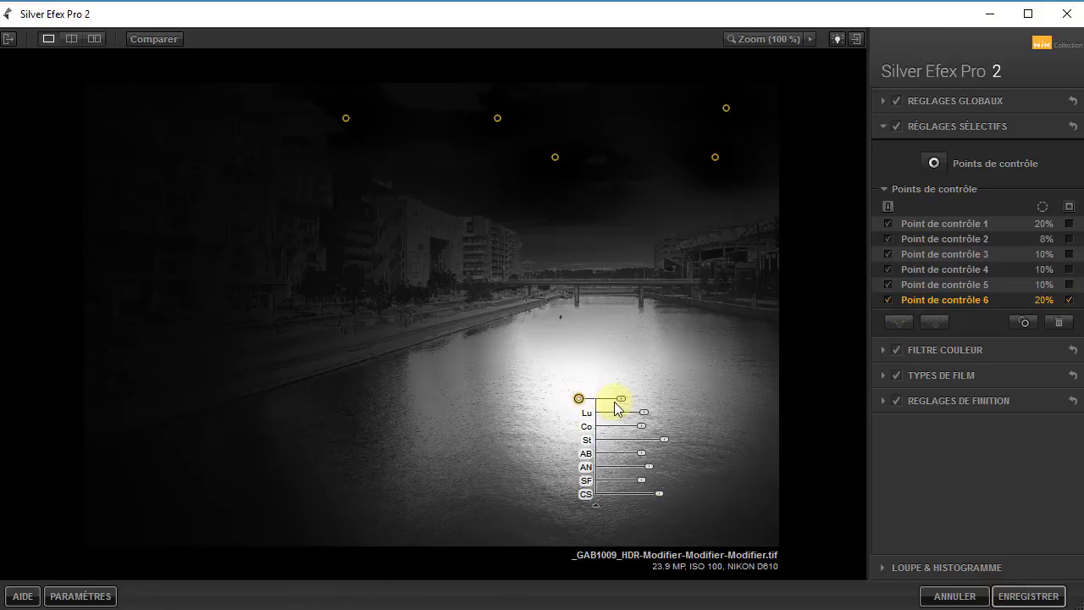
left_click_drag(622, 408, 626, 408)
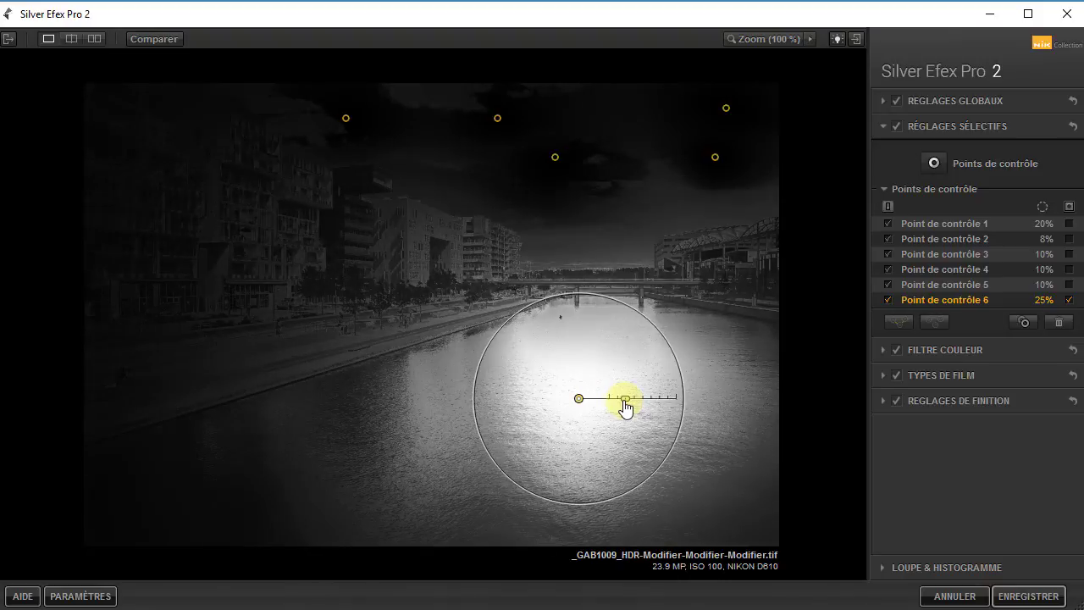
left_click_drag(625, 407, 624, 407)
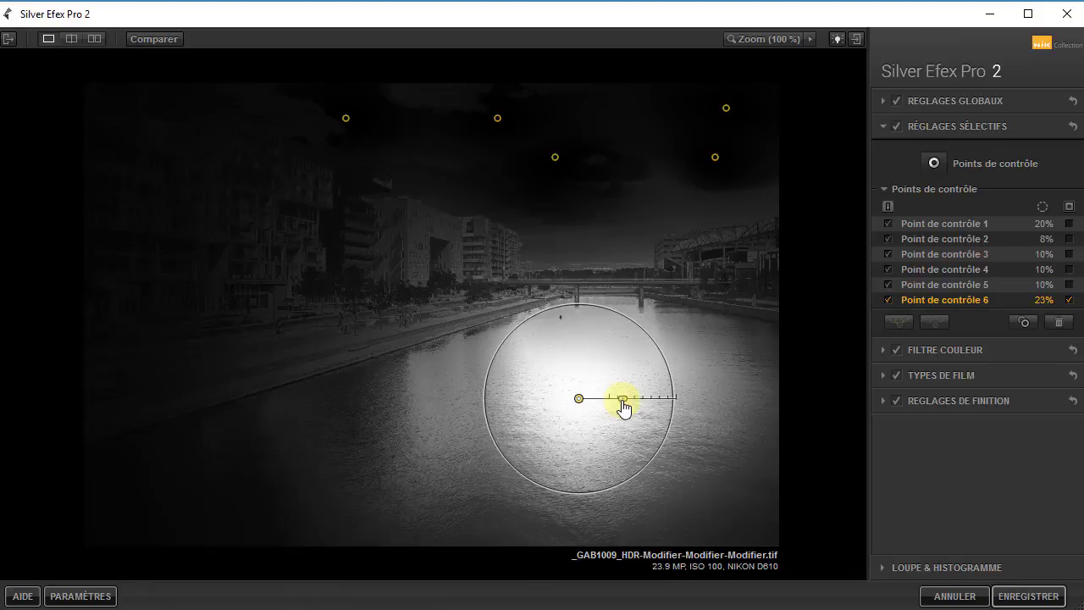
left_click_drag(624, 408, 743, 471)
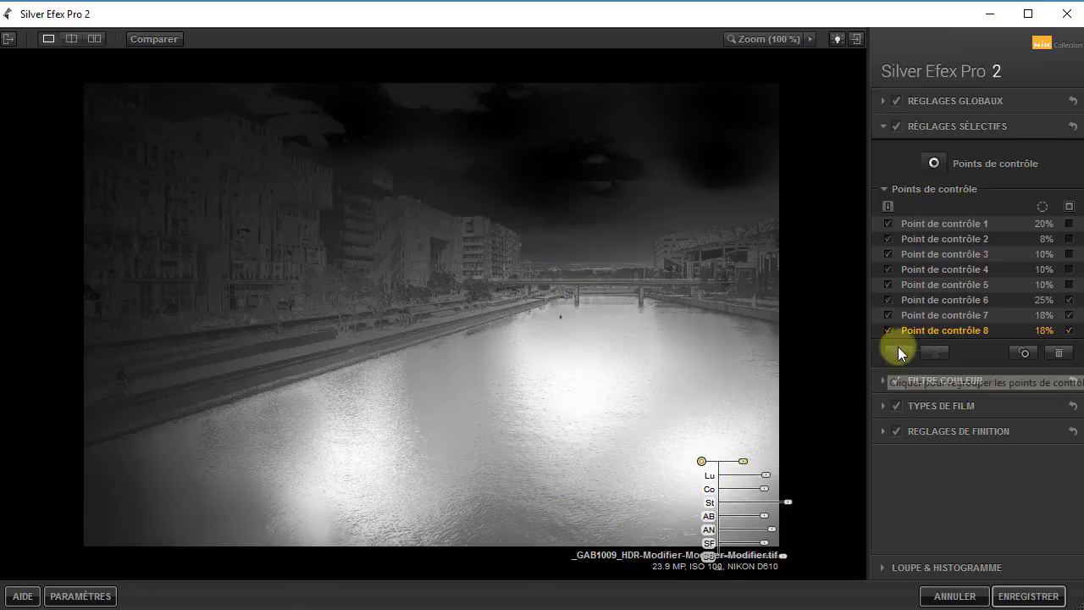
left_click(1070, 206)
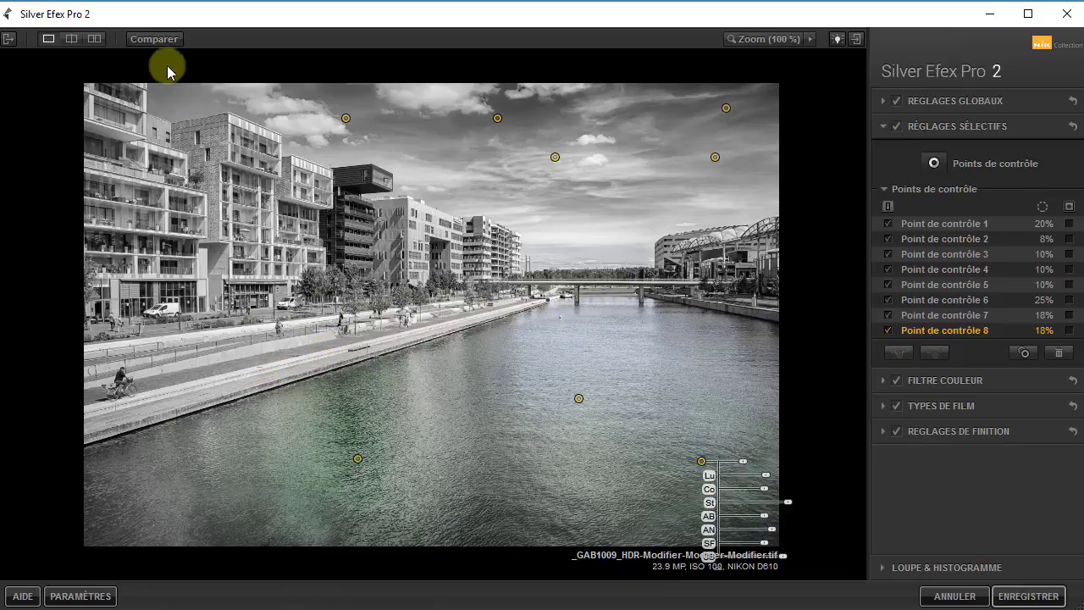
Compare the image with its state before the control point adjustments.
left_click(157, 38)
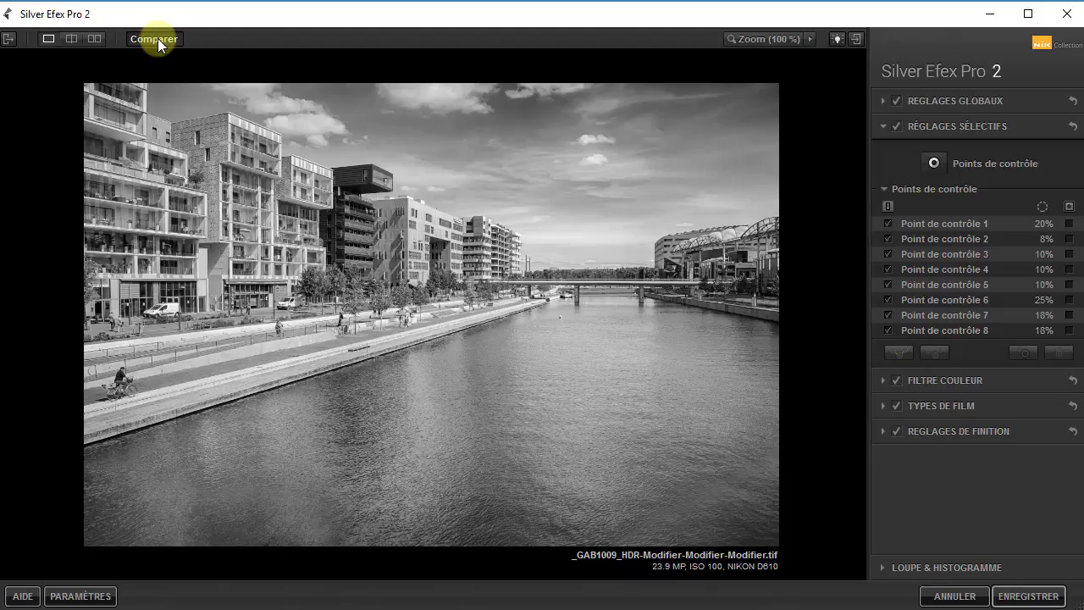
left_click(157, 38)
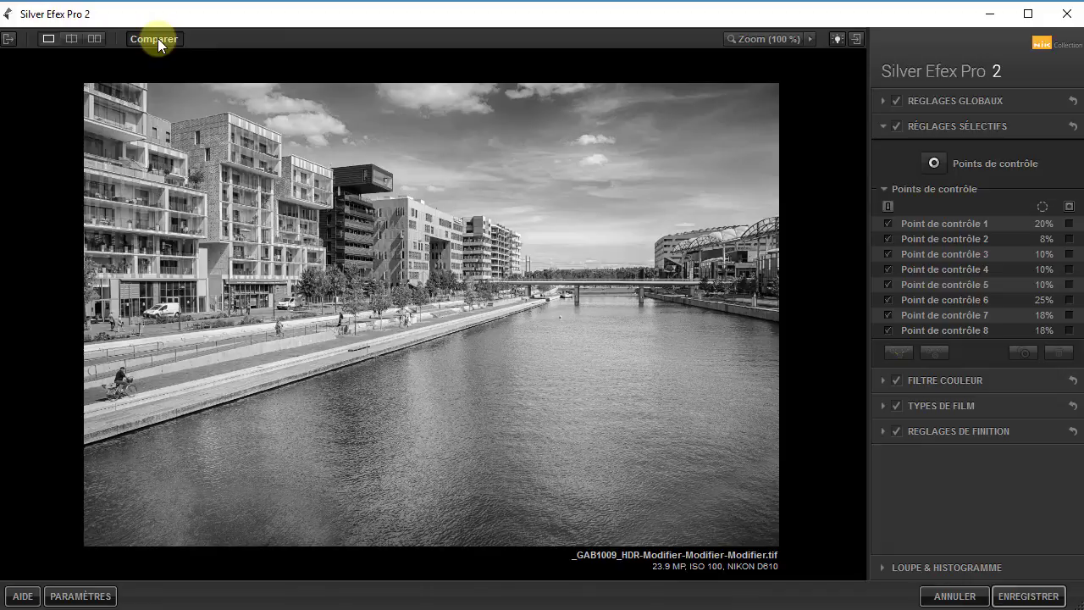
Compare the image before and after the adjustments, and use the edit history to revisit control point 1's -49% entry and return to the last entry.
left_click_drag(158, 38, 157, 38)
left_click(158, 38)
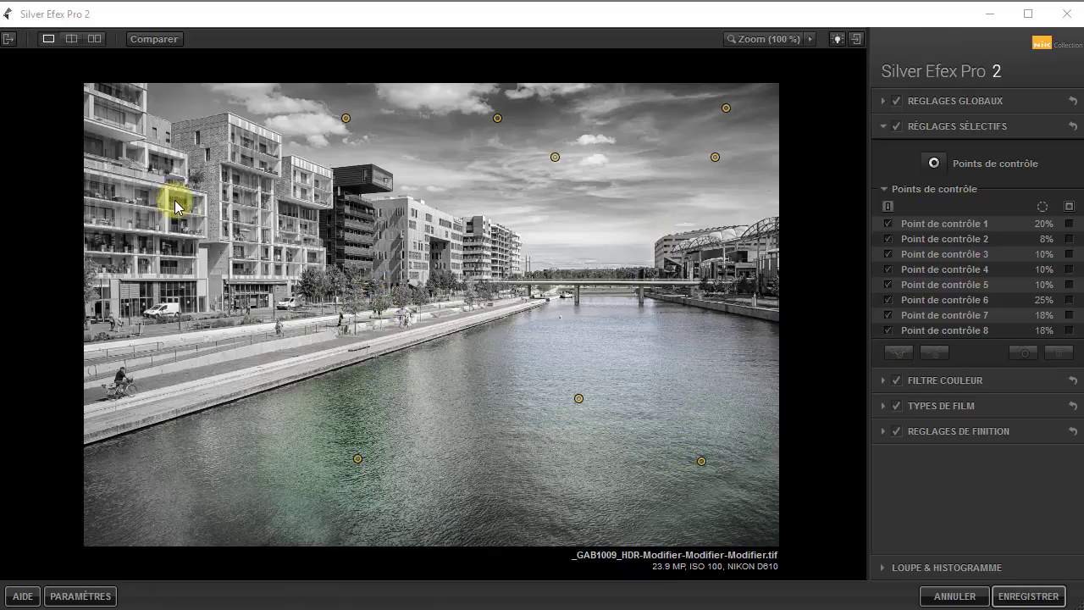
left_click(9, 41)
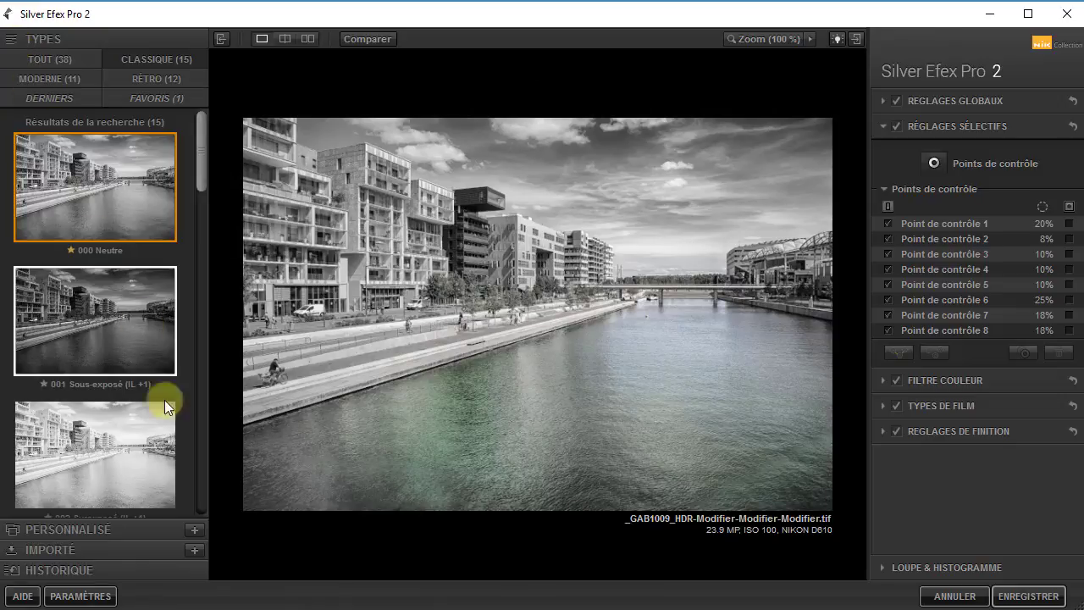
left_click(68, 569)
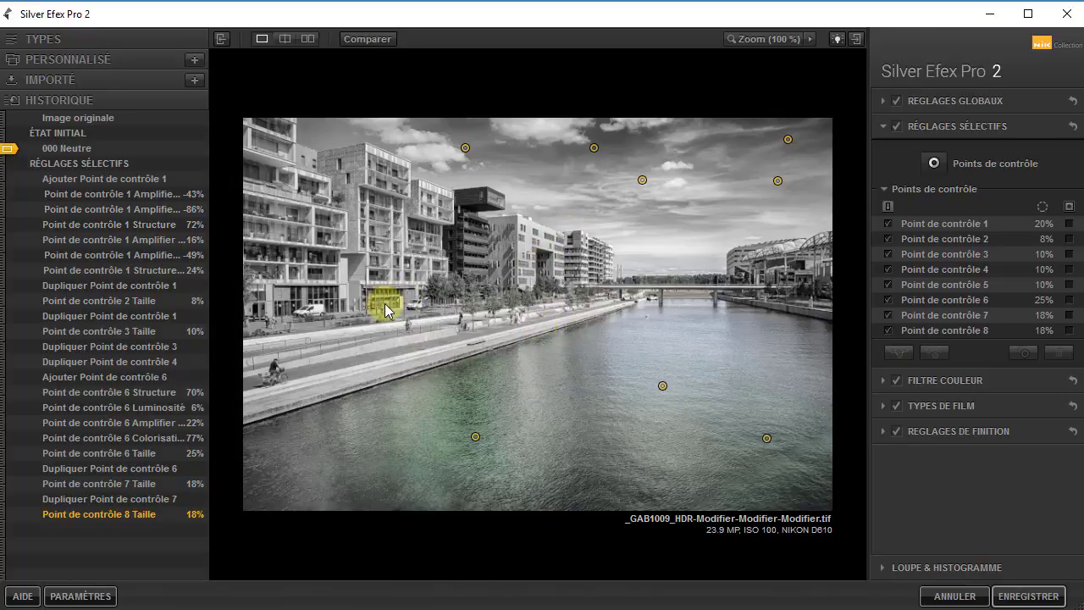
left_click(99, 256)
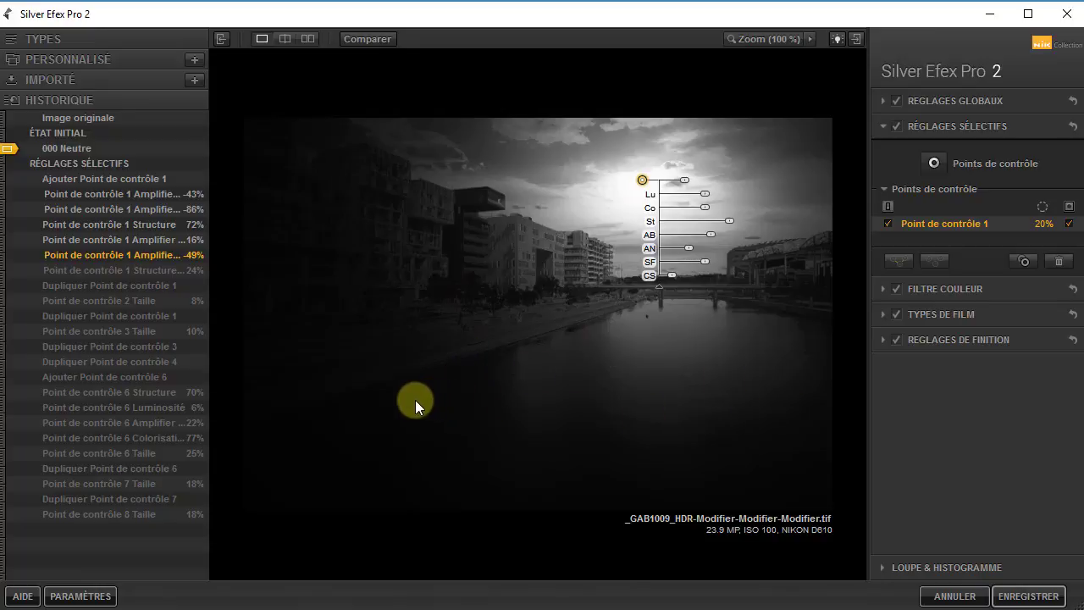
left_click(130, 513)
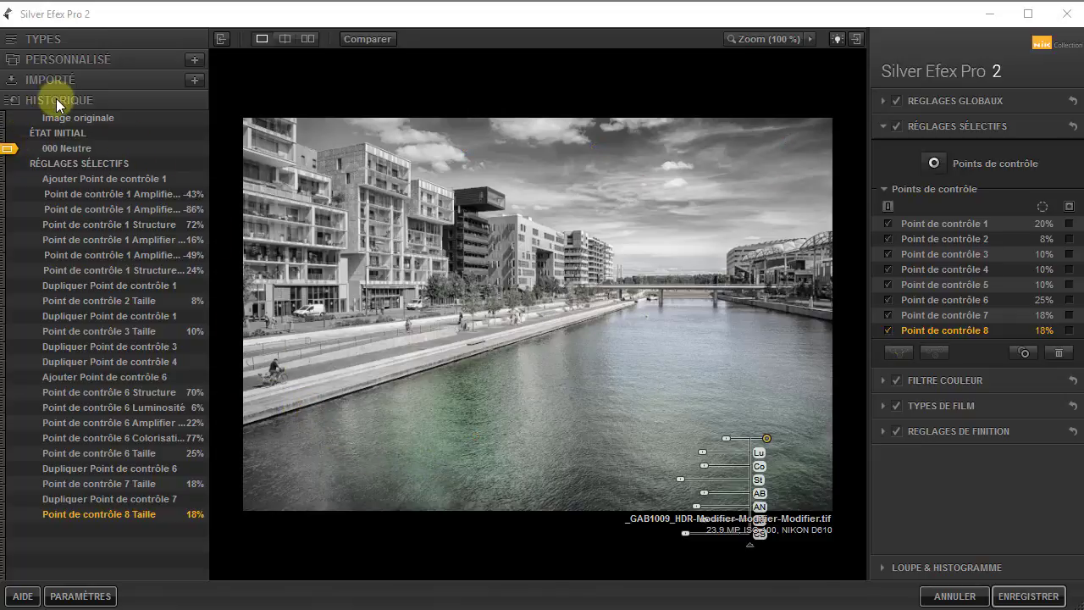
Save the current settings as a custom preset (type personnalisé) named Demo.
left_click(140, 59)
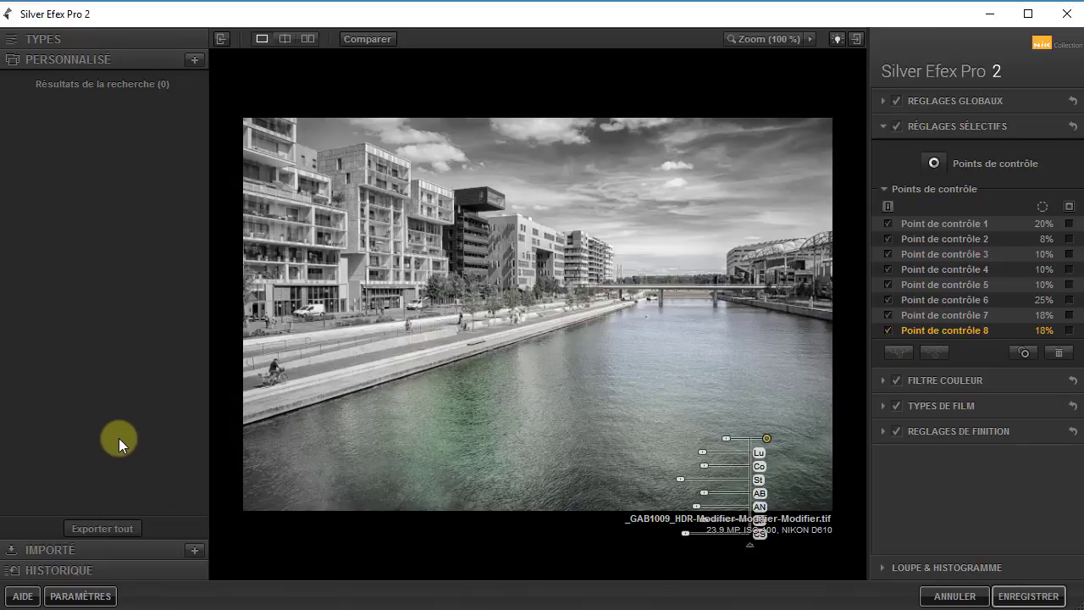
left_click(193, 61)
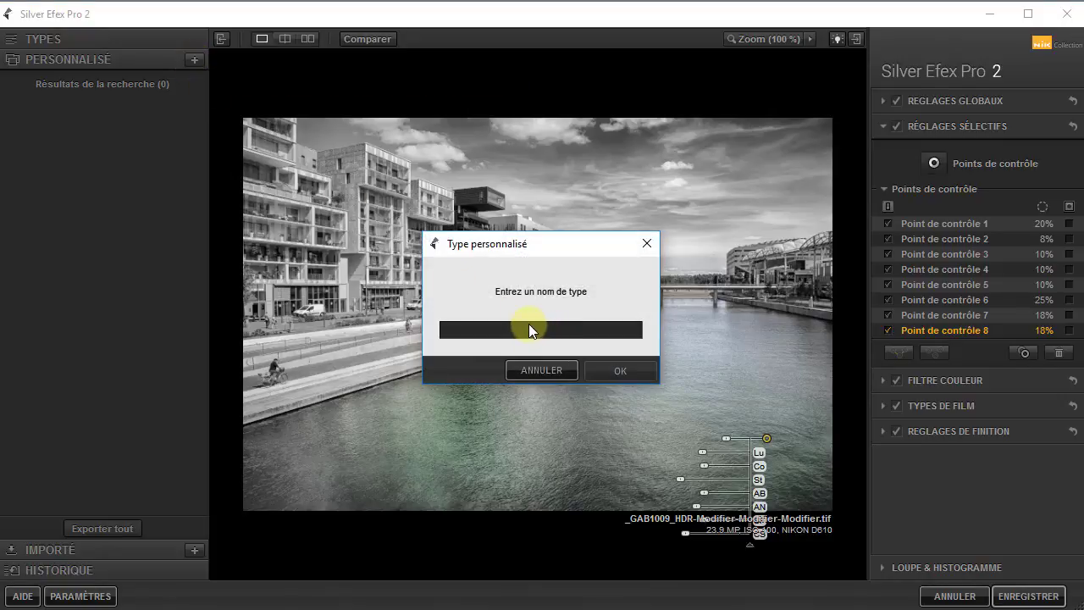
type("Demo")
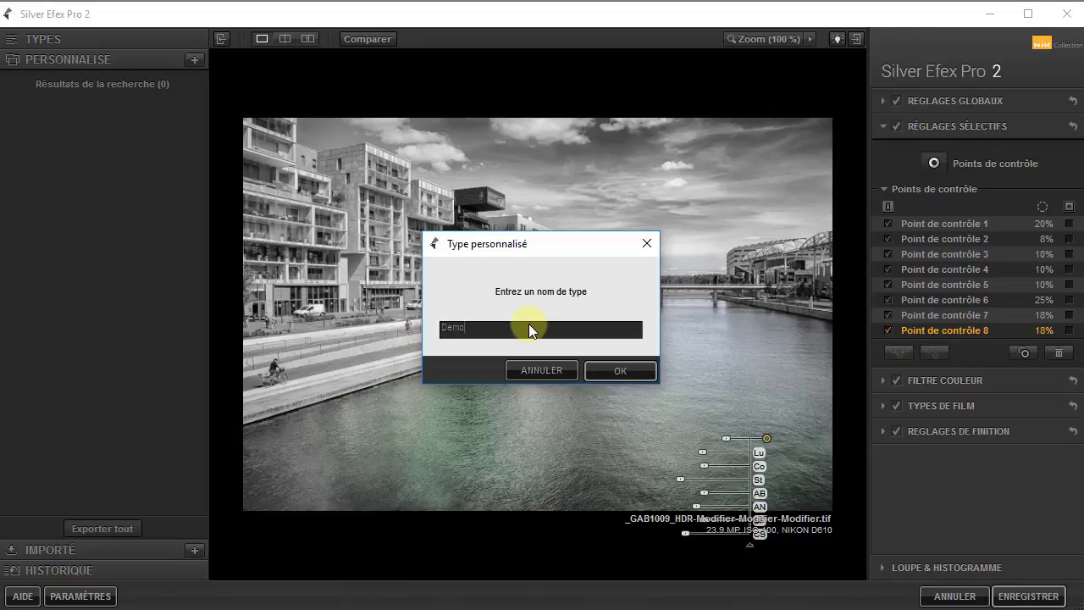
left_click(645, 368)
mouse_move(91, 152)
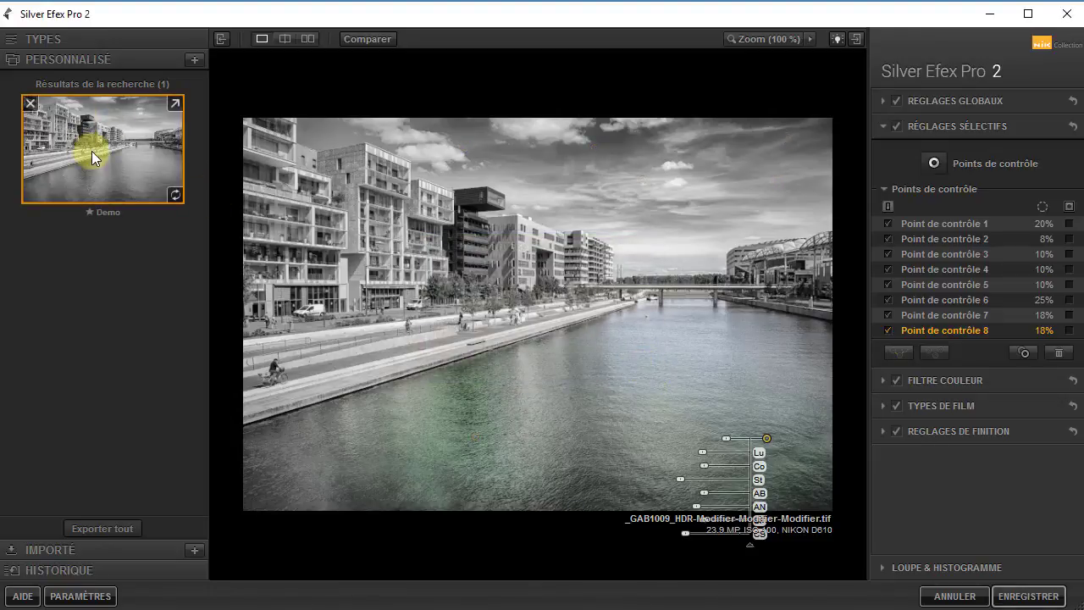